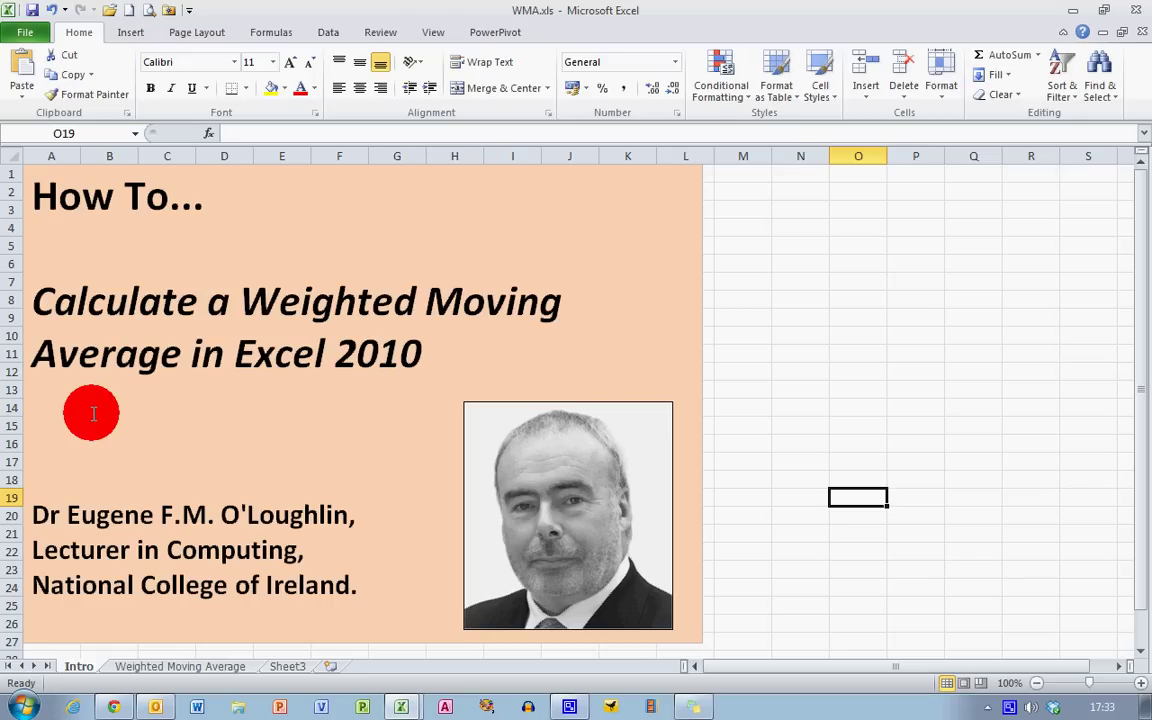
Switch to the Weighted Moving Average sheet in WMA.xls
left_click(178, 666)
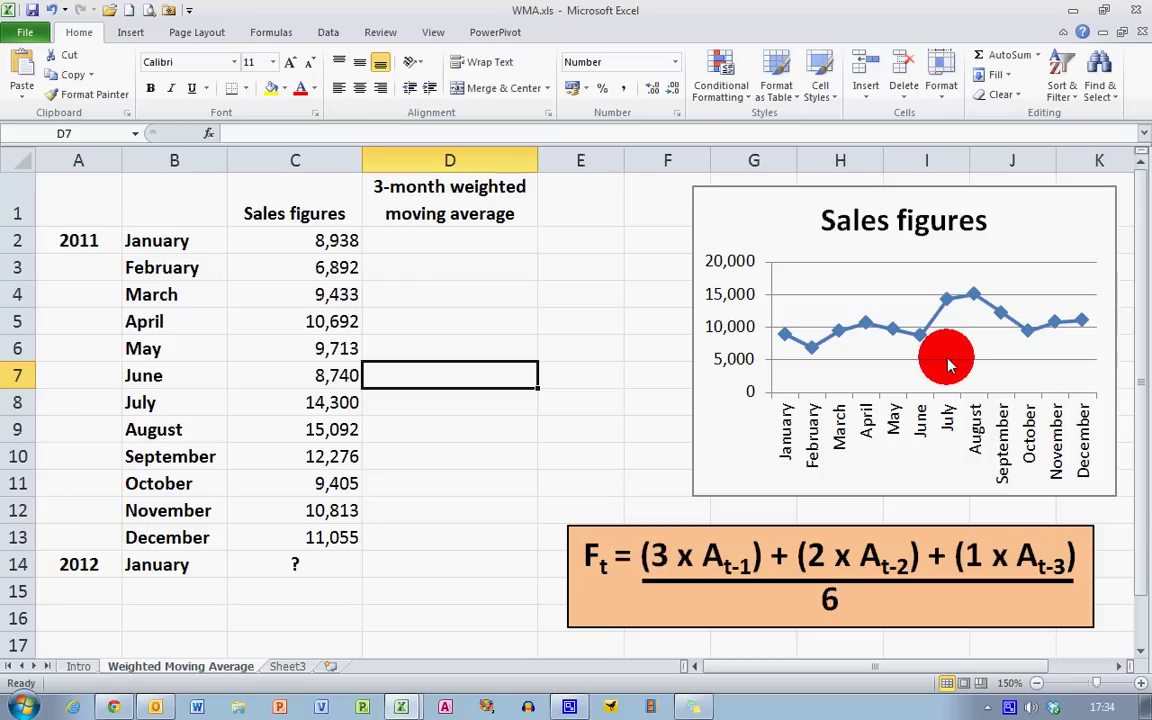
left_click(334, 565)
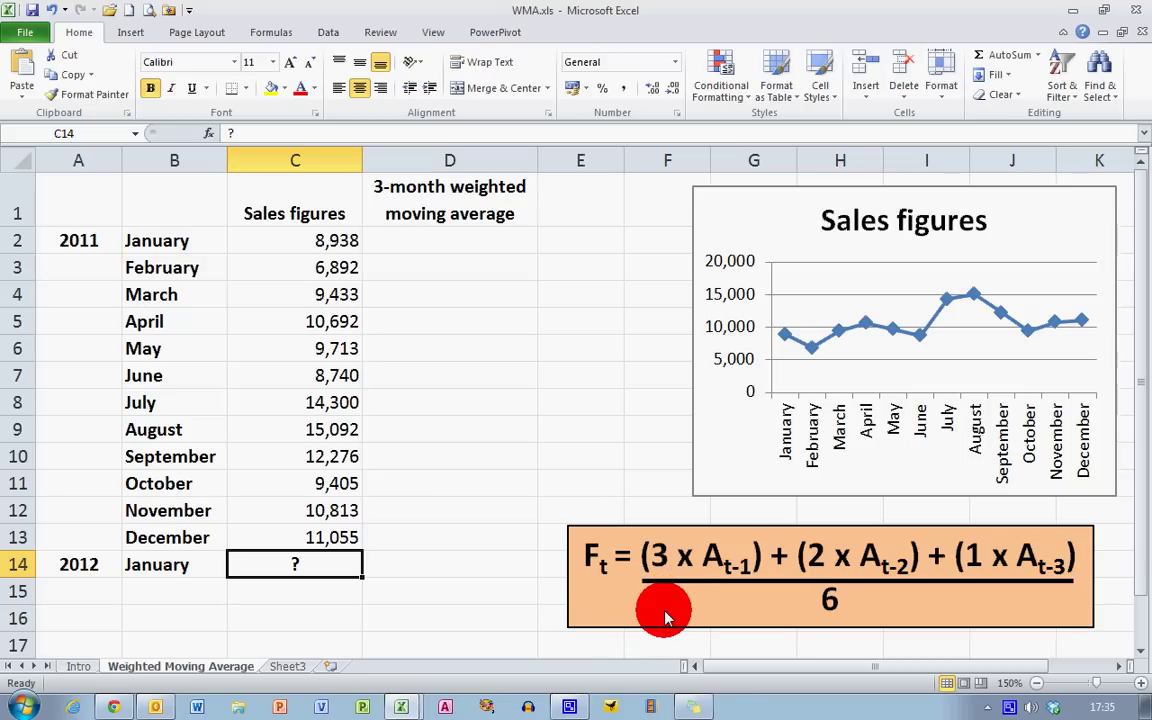
Select cell D5, April's row in the weighted moving average column
left_click(447, 325)
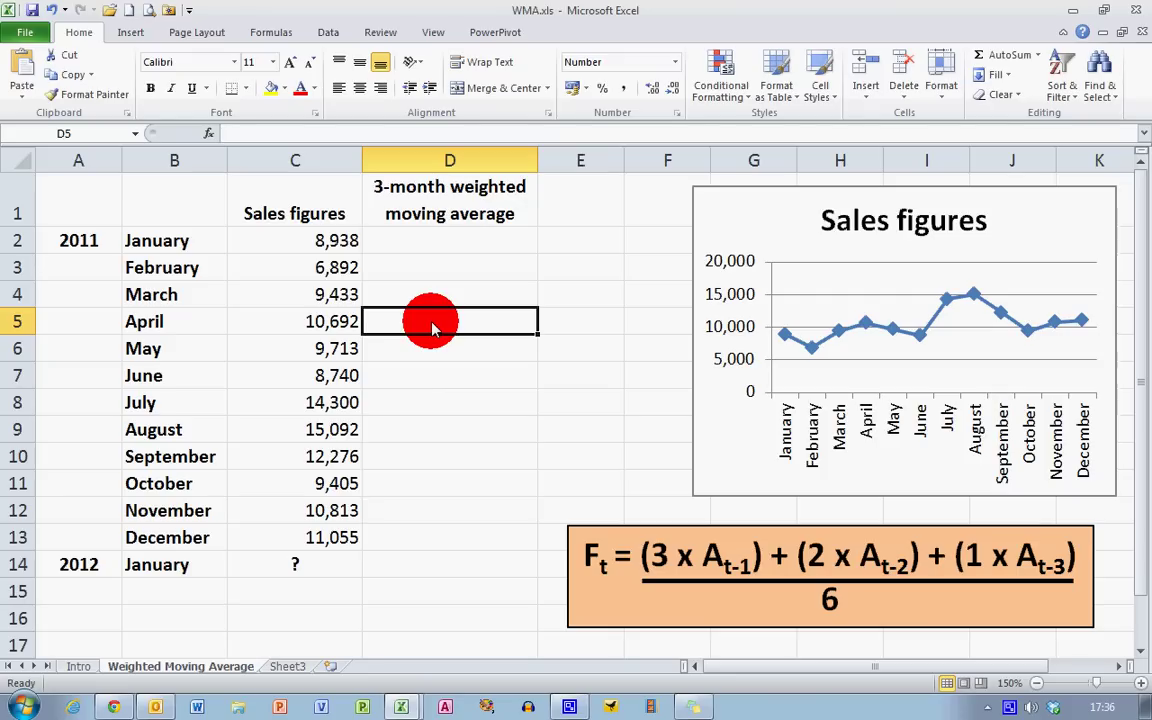
In D5, build the formula =((3*C4)+(2*C3)+(1*C2))/6 using the March, February and January sales cells
type("=")
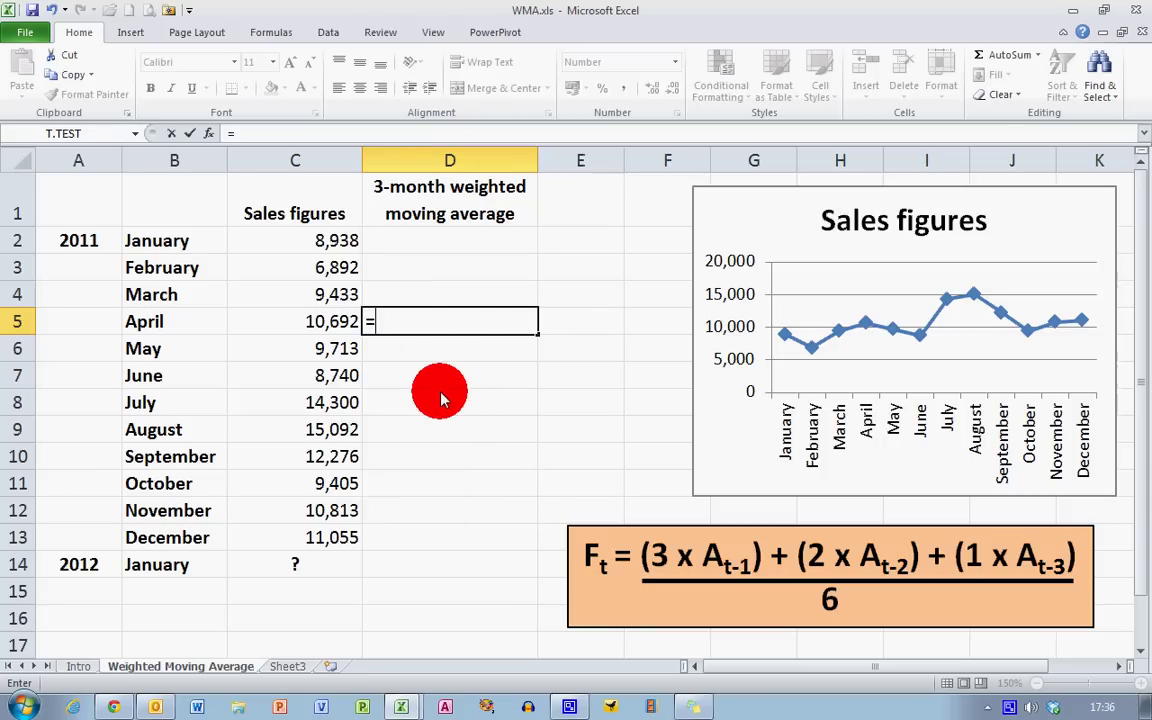
type("((")
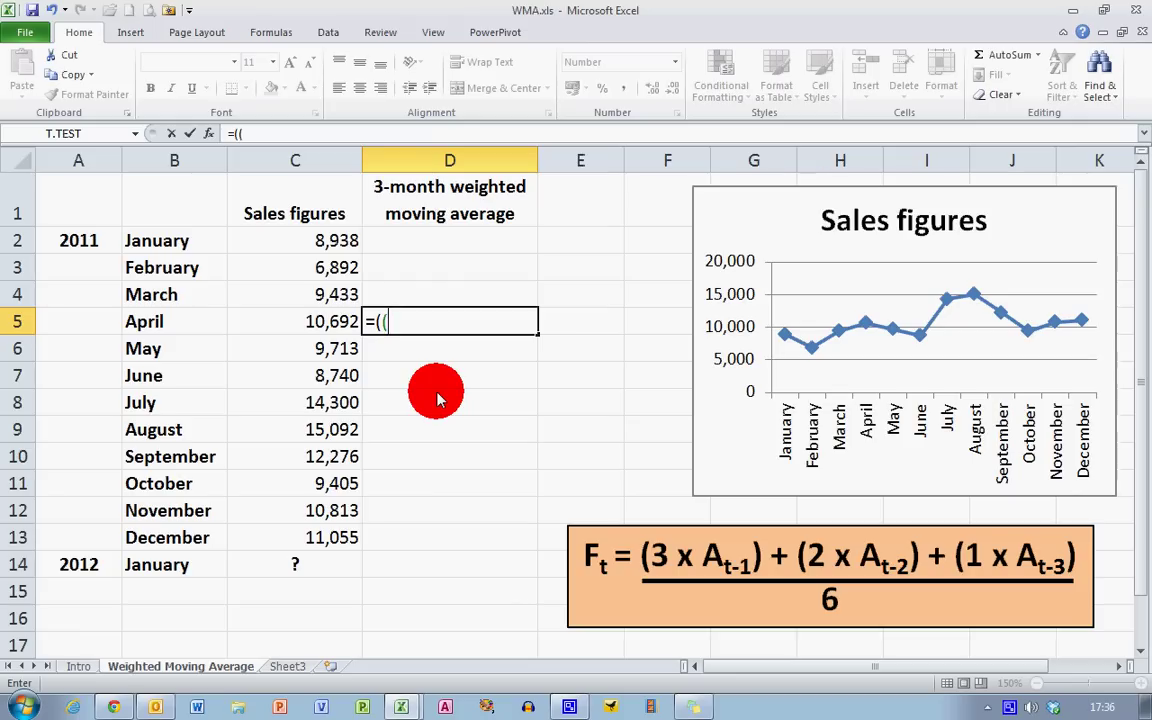
type("3*")
left_click(330, 295)
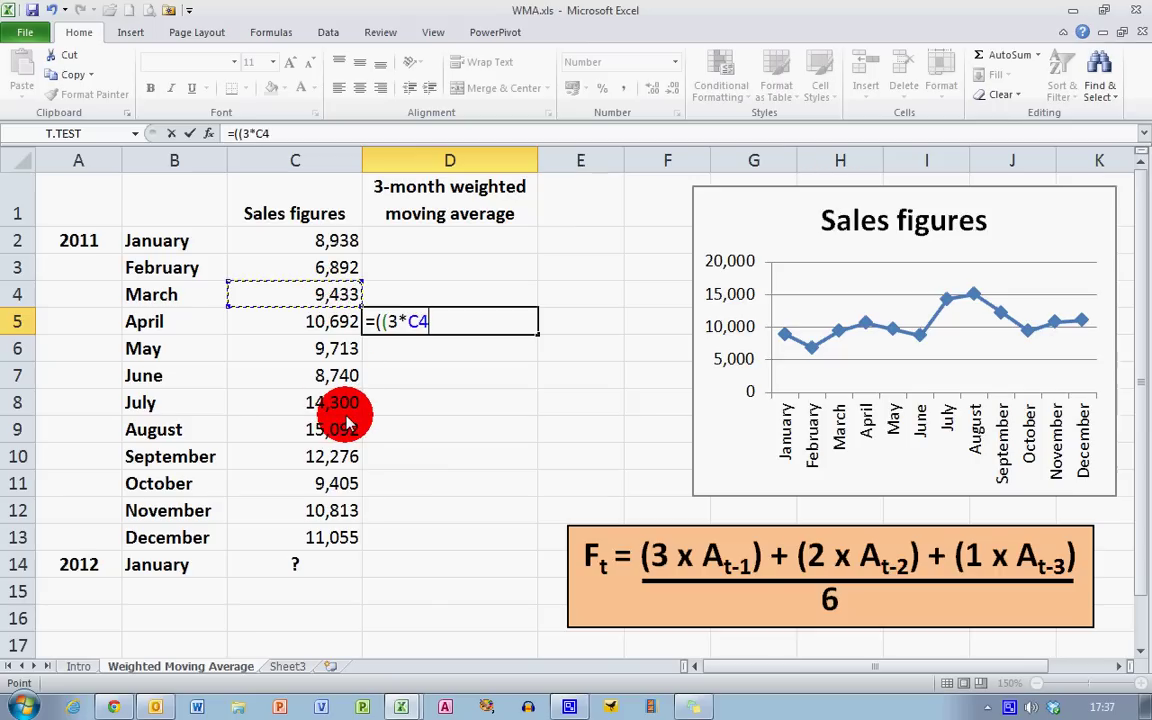
type(")+(2*")
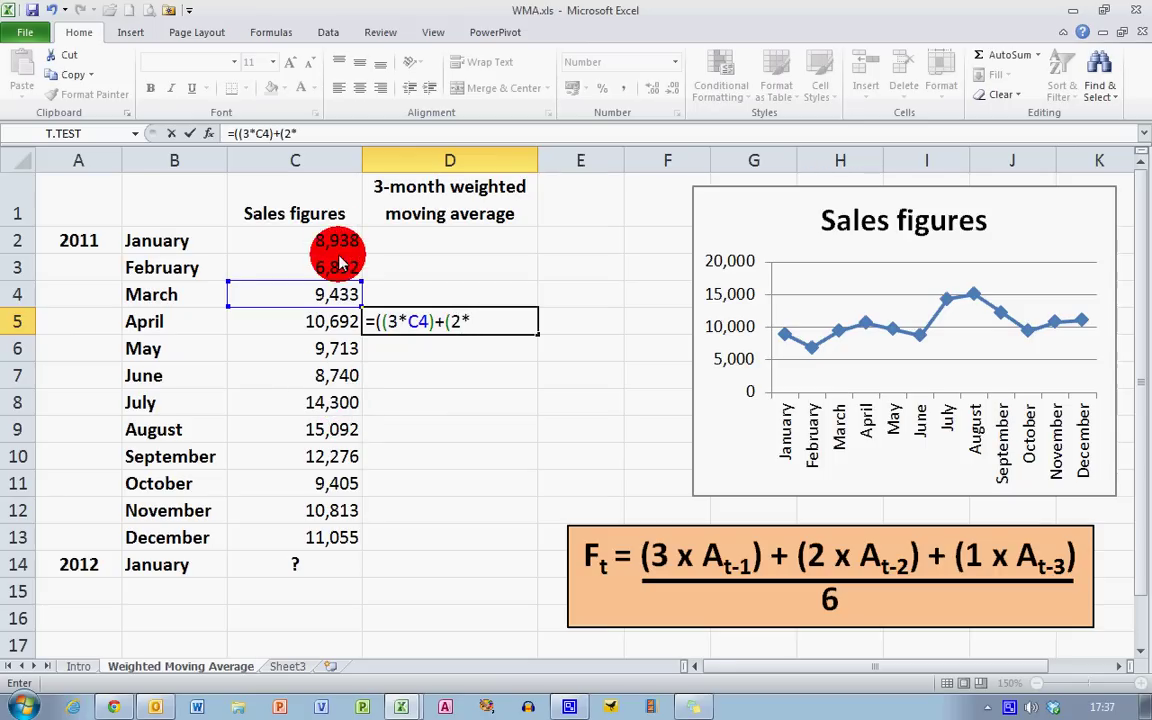
left_click(335, 270)
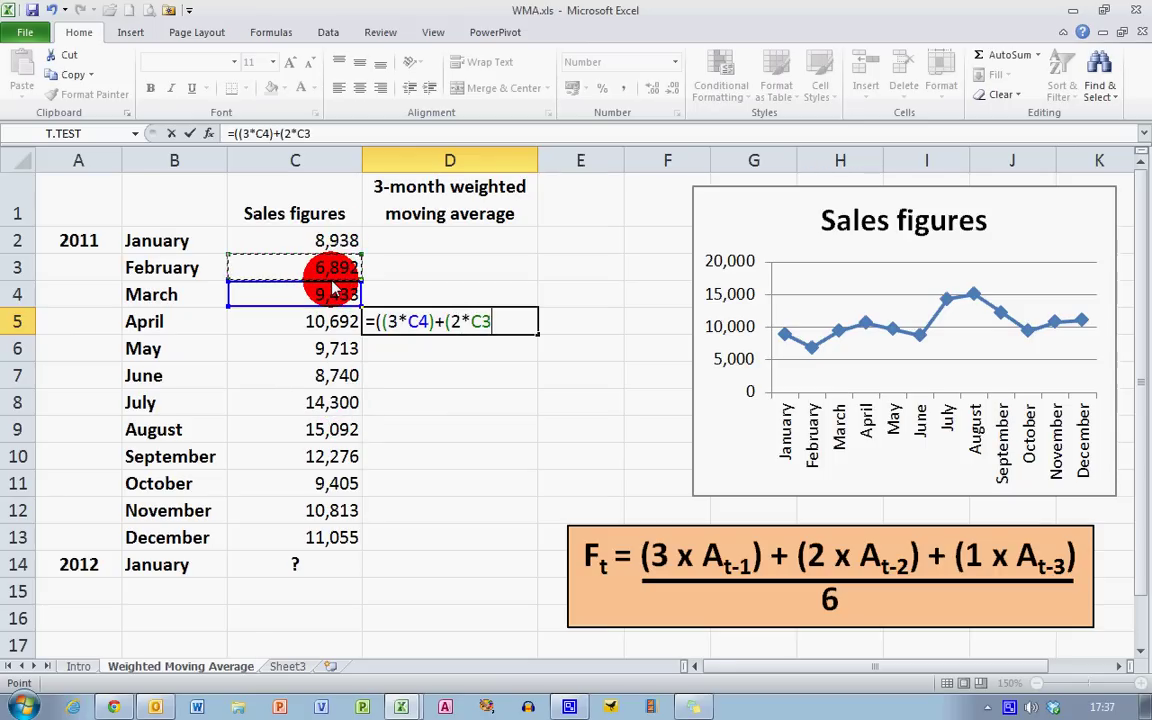
type(")")
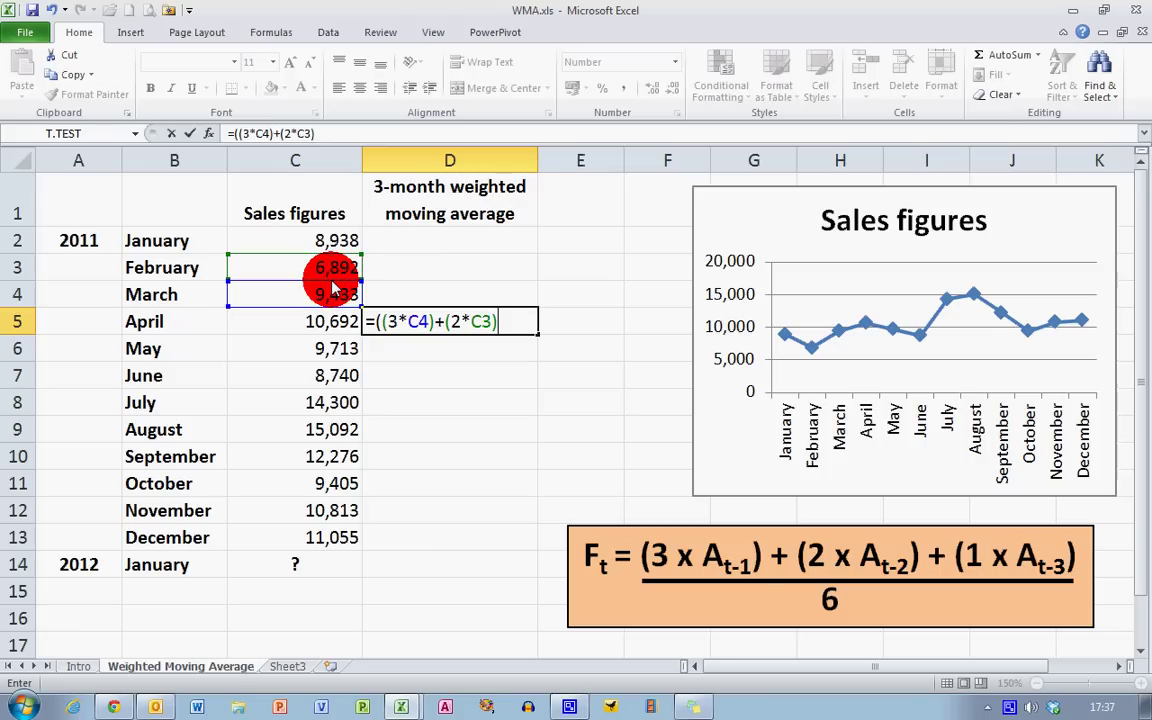
type("+(1*")
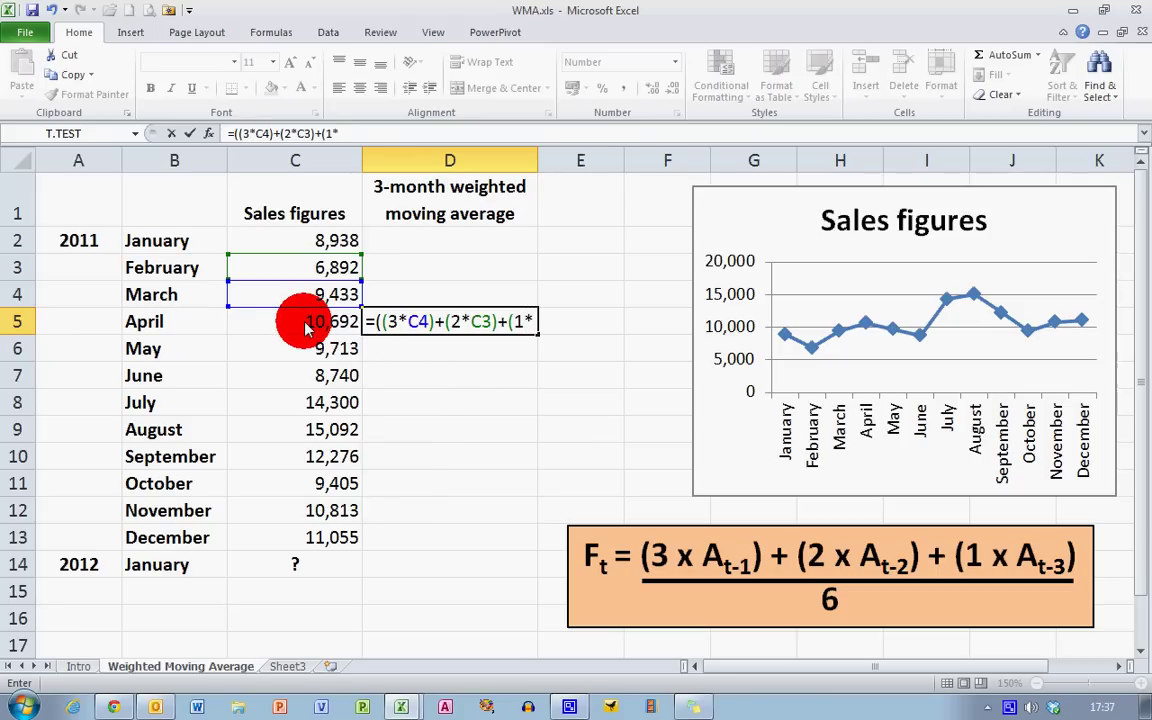
left_click(330, 244)
type(")")
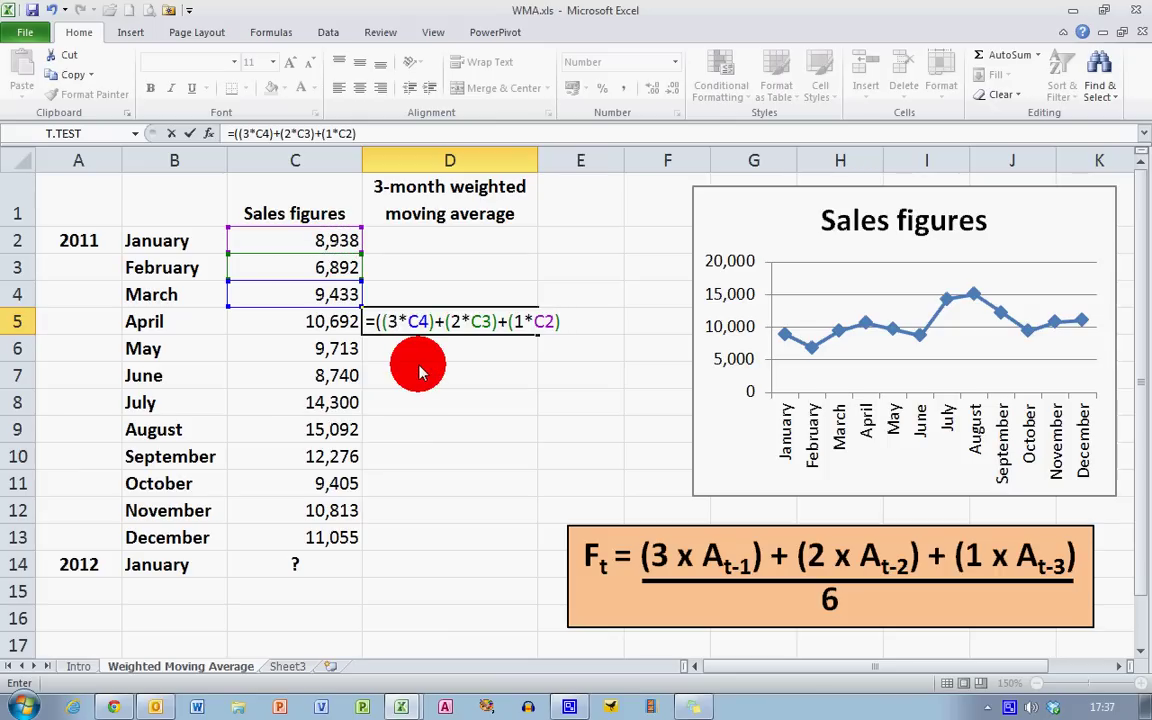
type(")/6")
Enter the D5 formula and fill it down to D13, giving 8,503 through 10,588
key("Return")
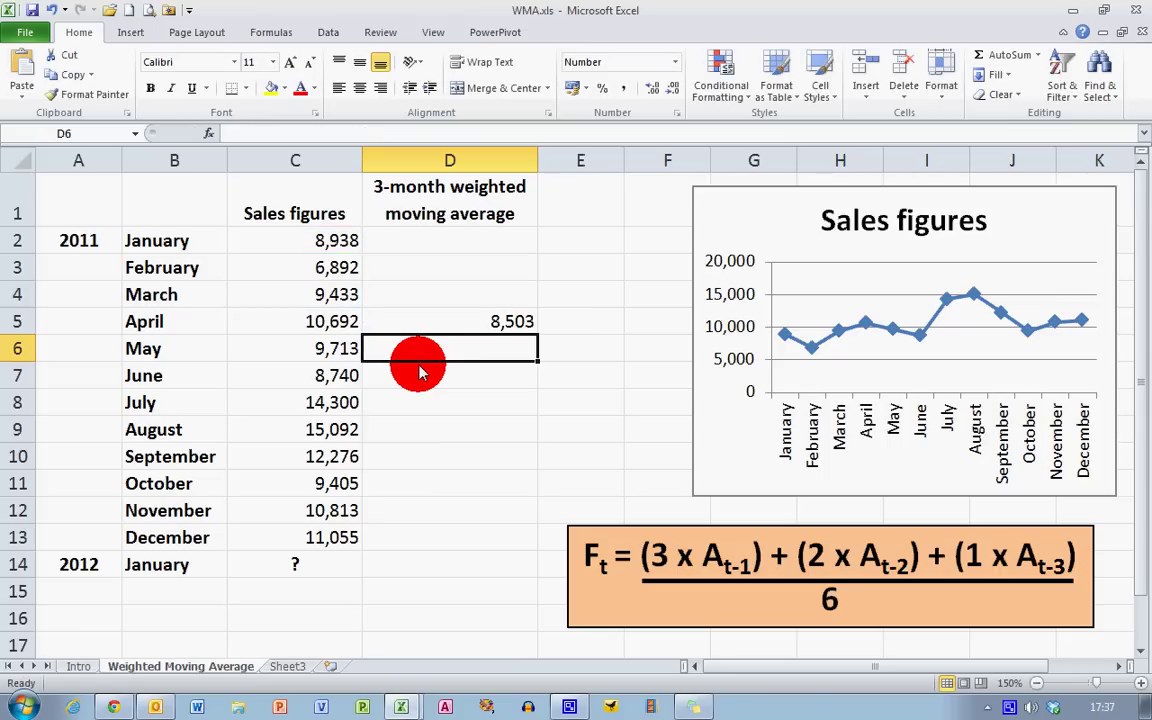
left_click(478, 321)
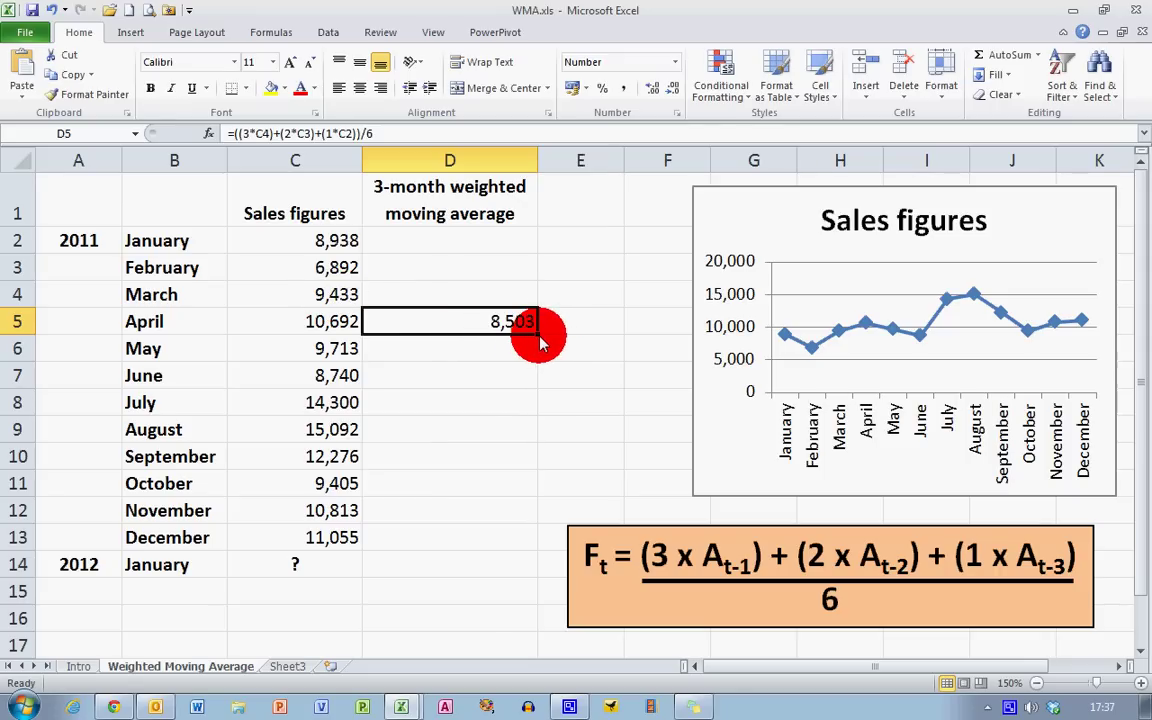
left_click_drag(539, 340, 531, 538)
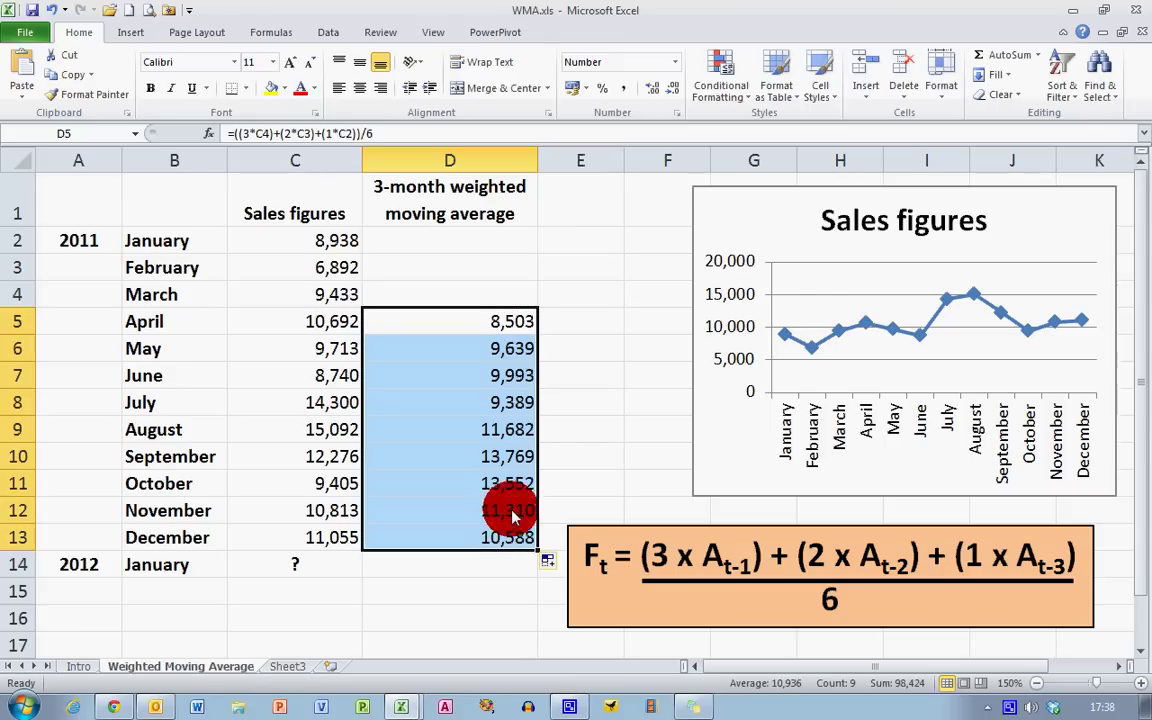
left_click(515, 532)
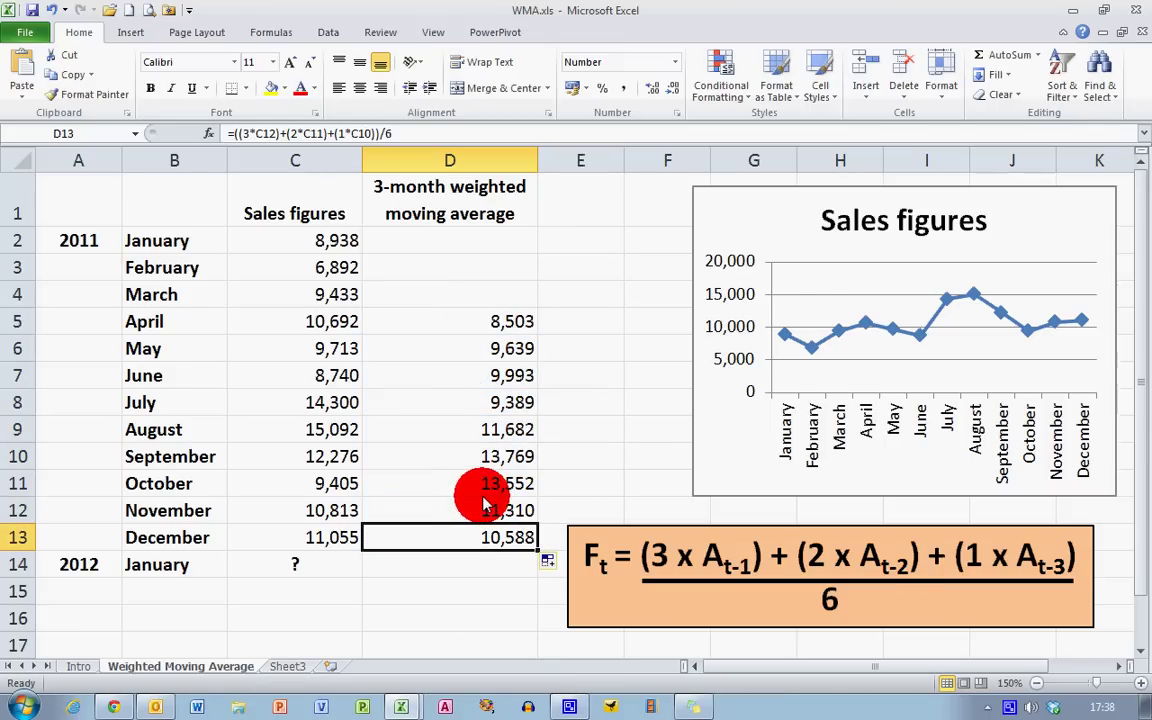
left_click_drag(470, 244, 485, 537)
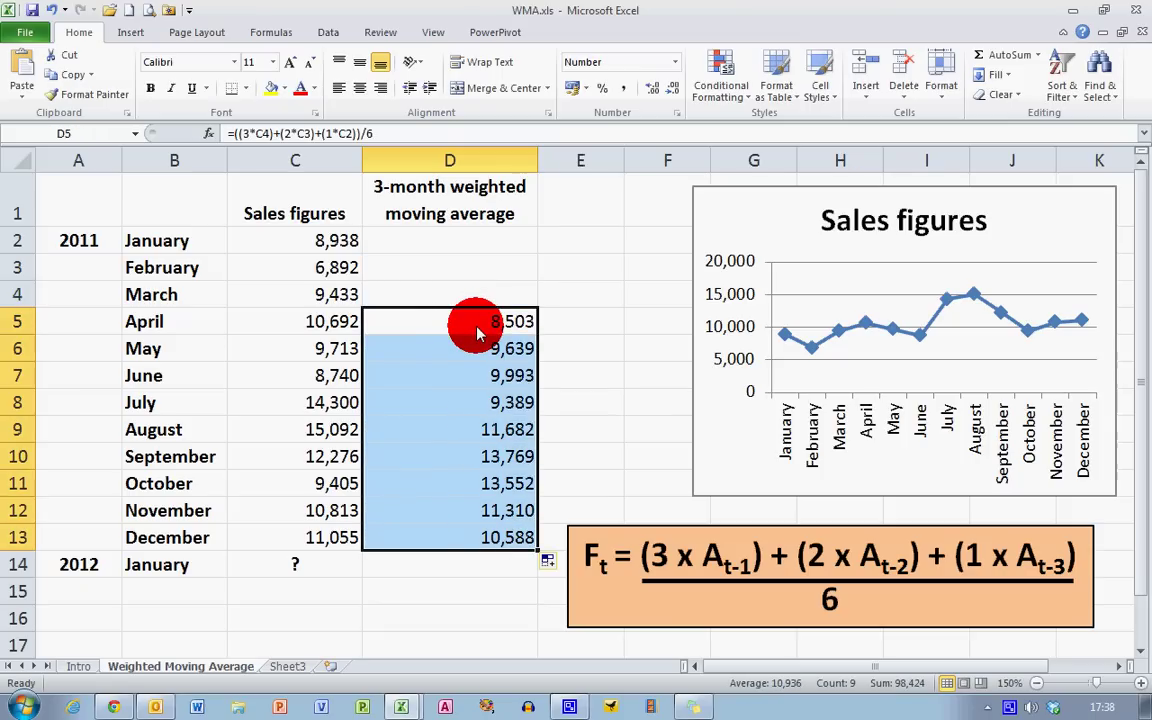
left_click(507, 540)
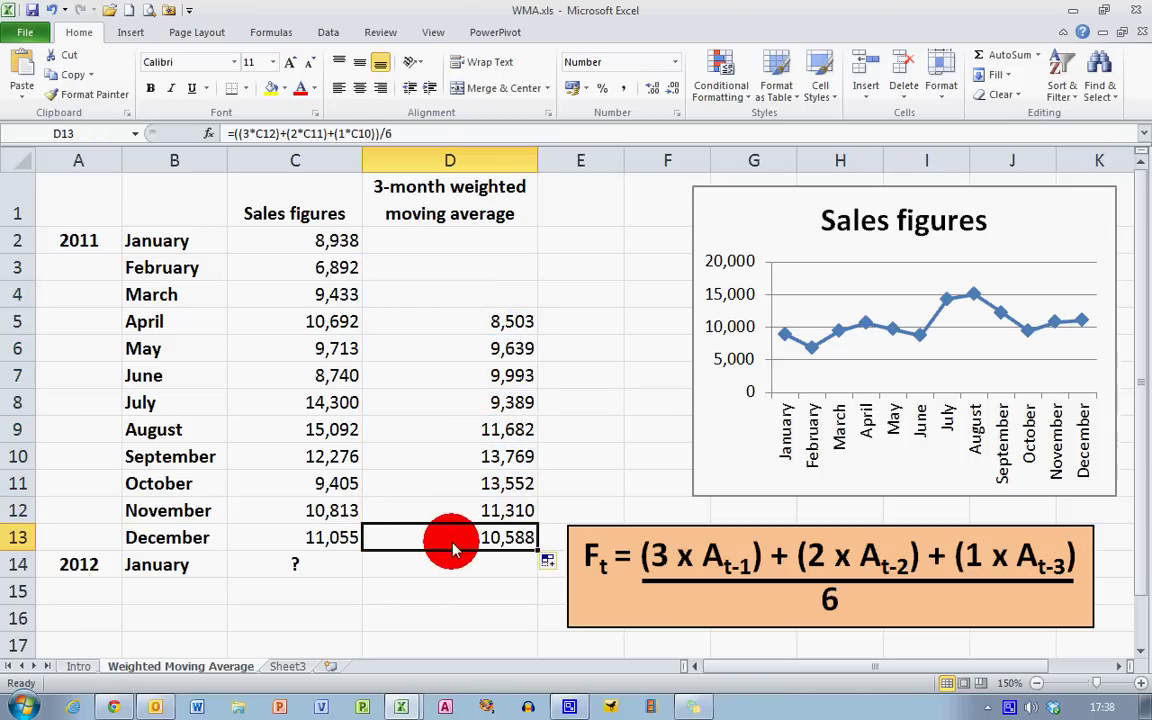
Extend the formula to D14 and give the 10,699 January 2012 forecast a yellow fill
left_click_drag(537, 553, 538, 578)
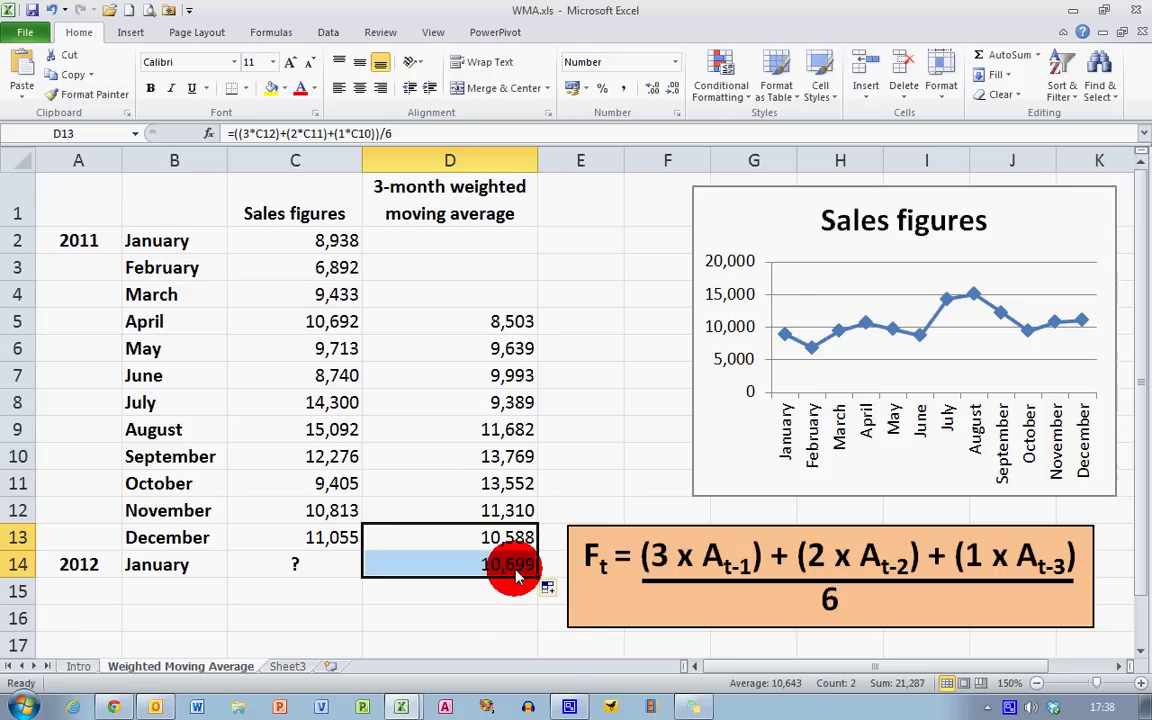
left_click(512, 569)
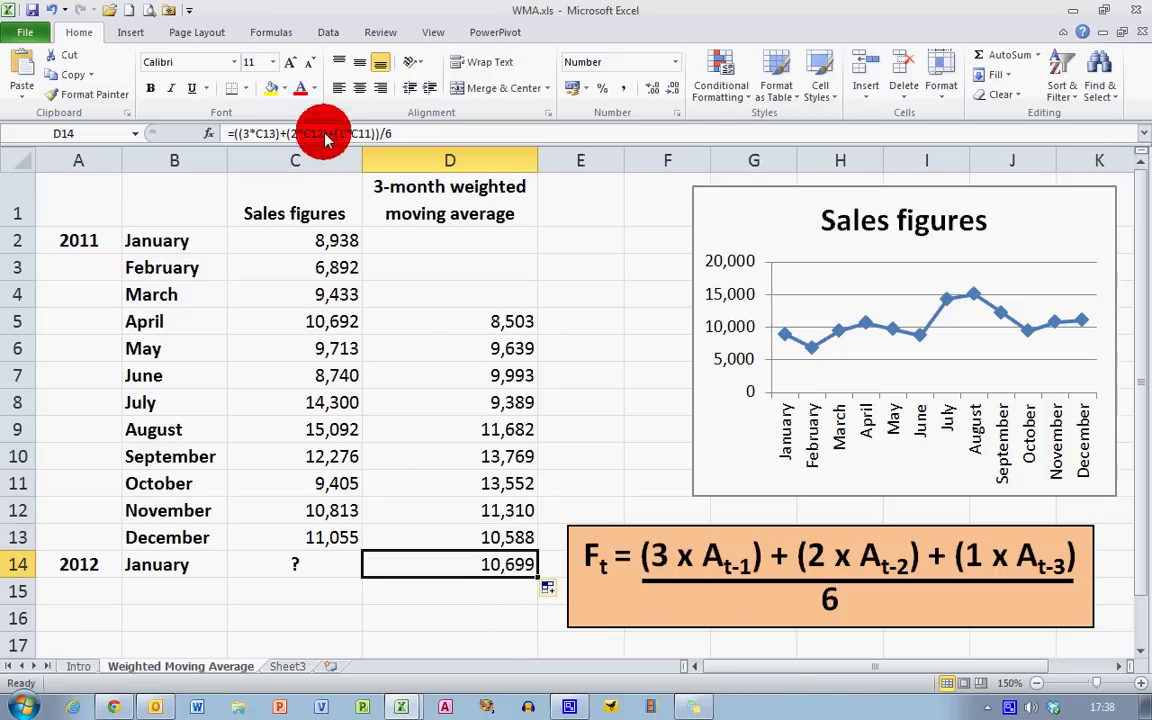
left_click(271, 88)
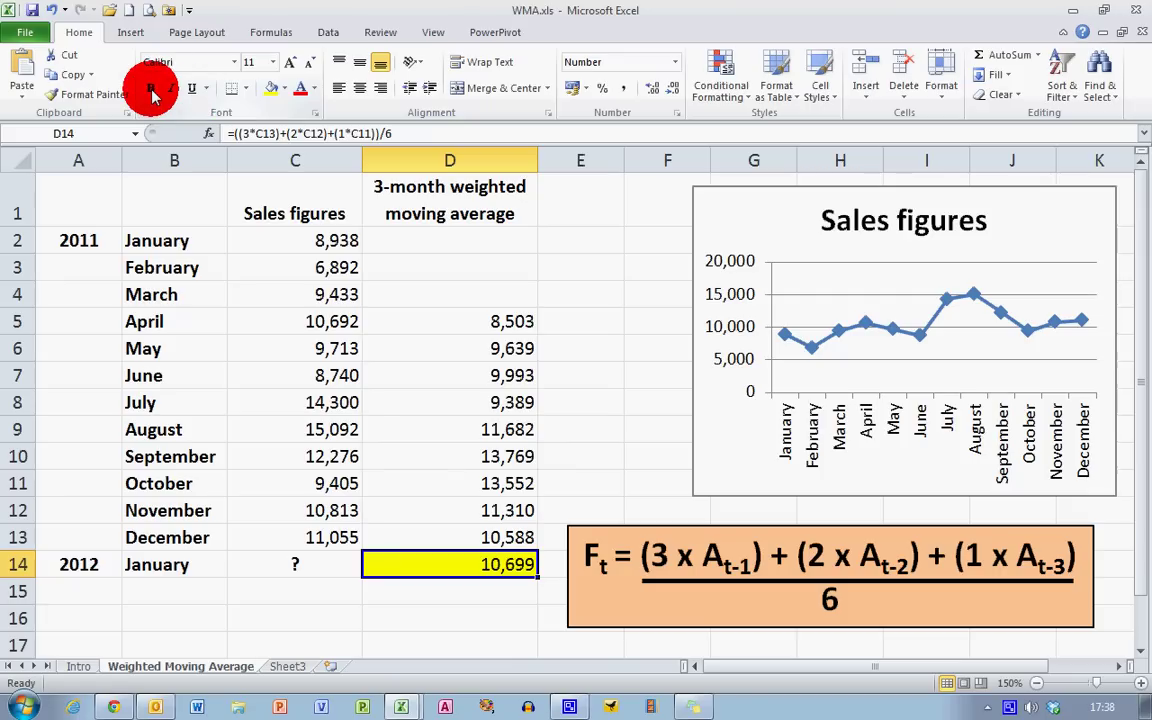
left_click(492, 627)
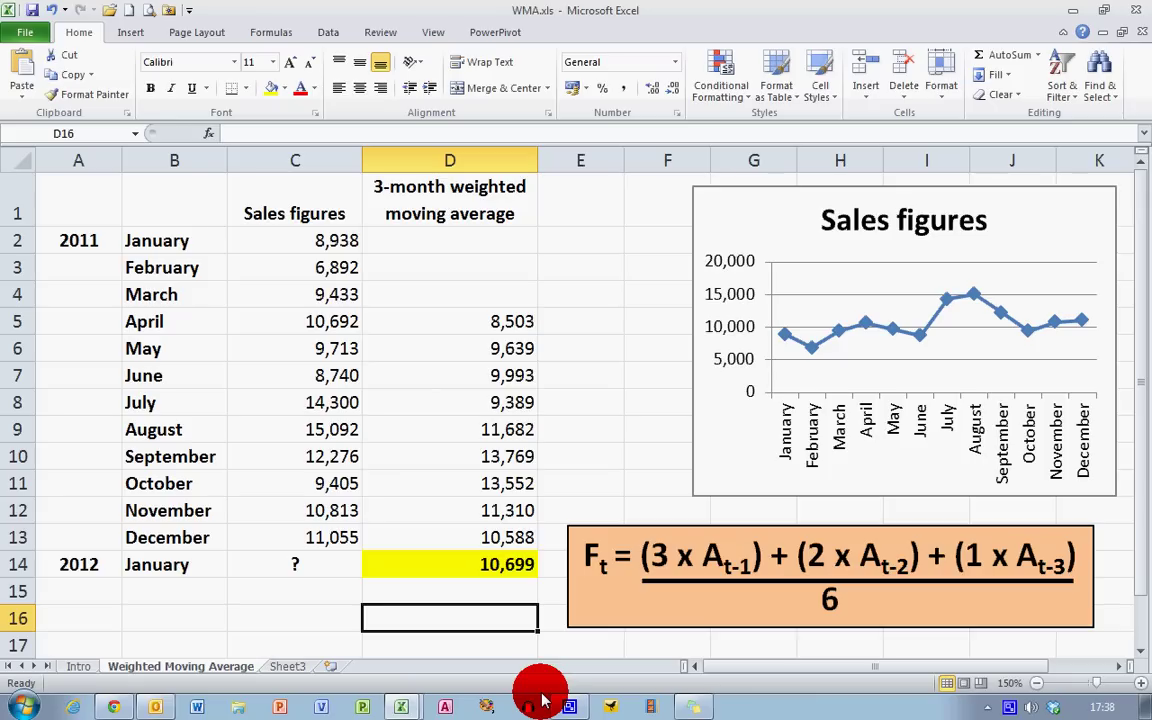
left_click(487, 562)
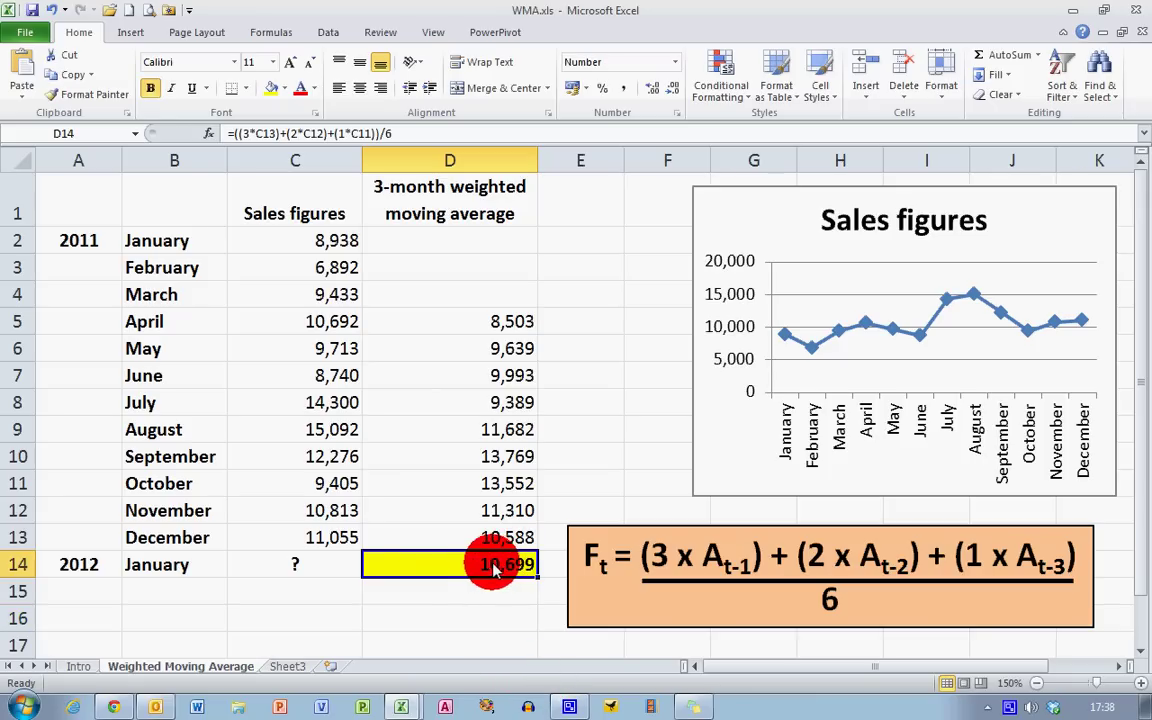
left_click(328, 540, "shift")
left_click(328, 540)
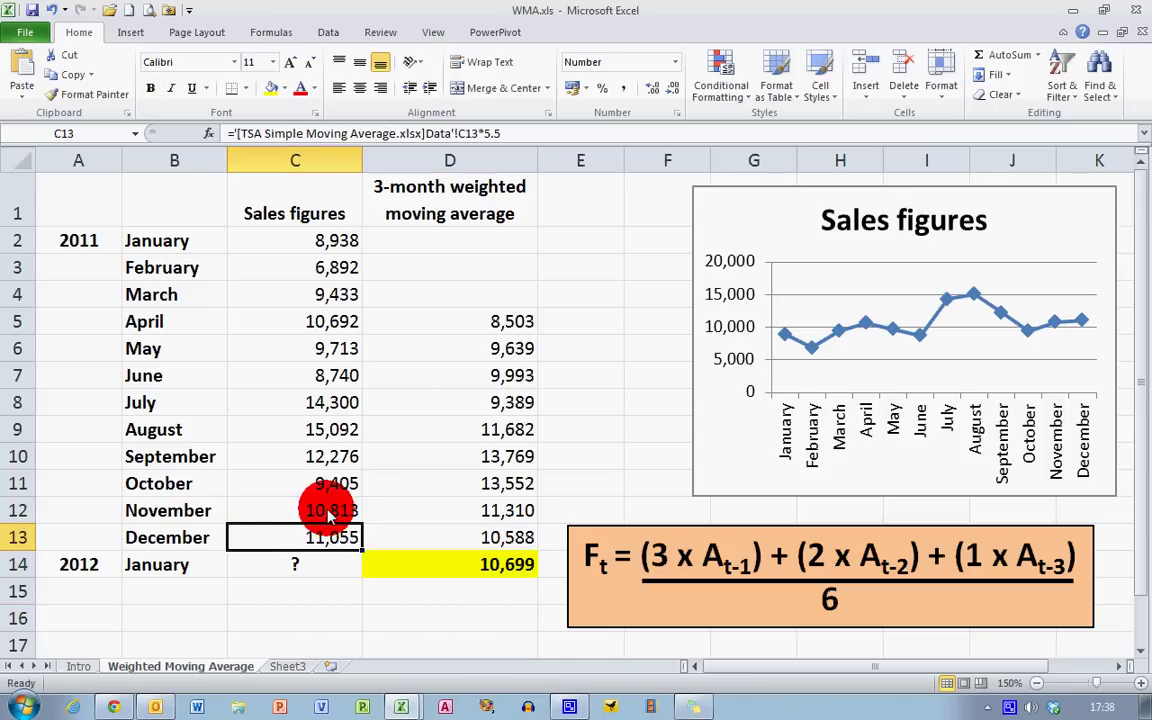
left_click(330, 510)
left_click(332, 483)
left_click(333, 538)
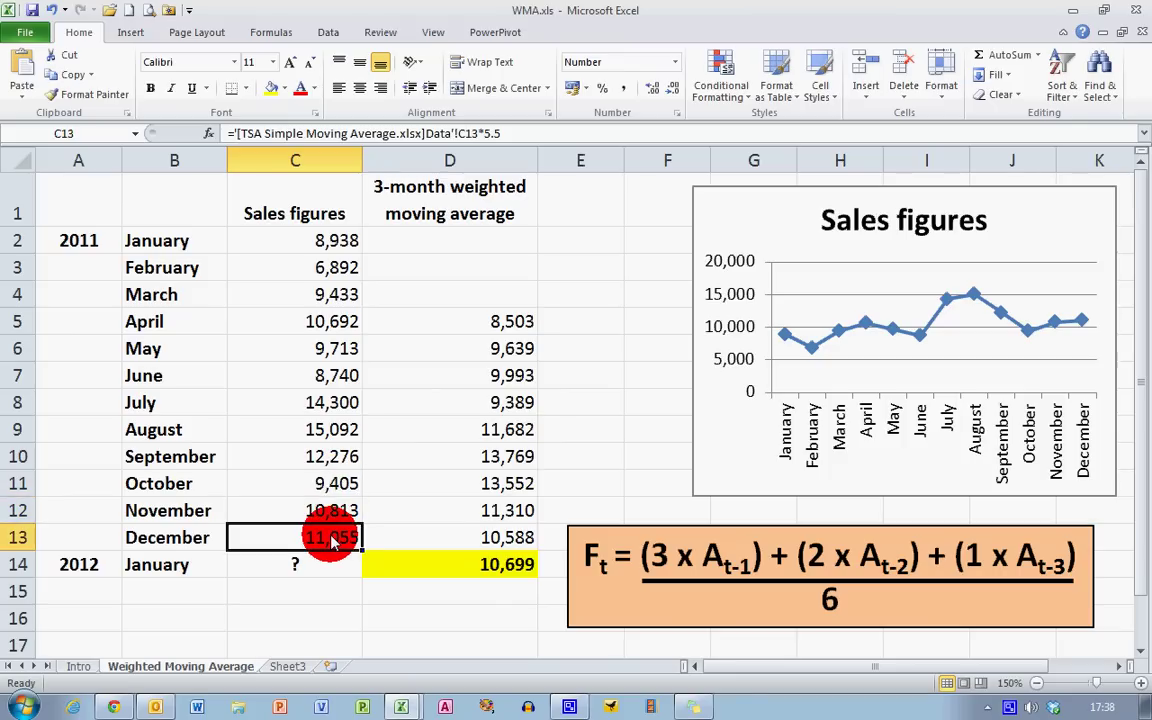
left_click(333, 510)
left_click(320, 483)
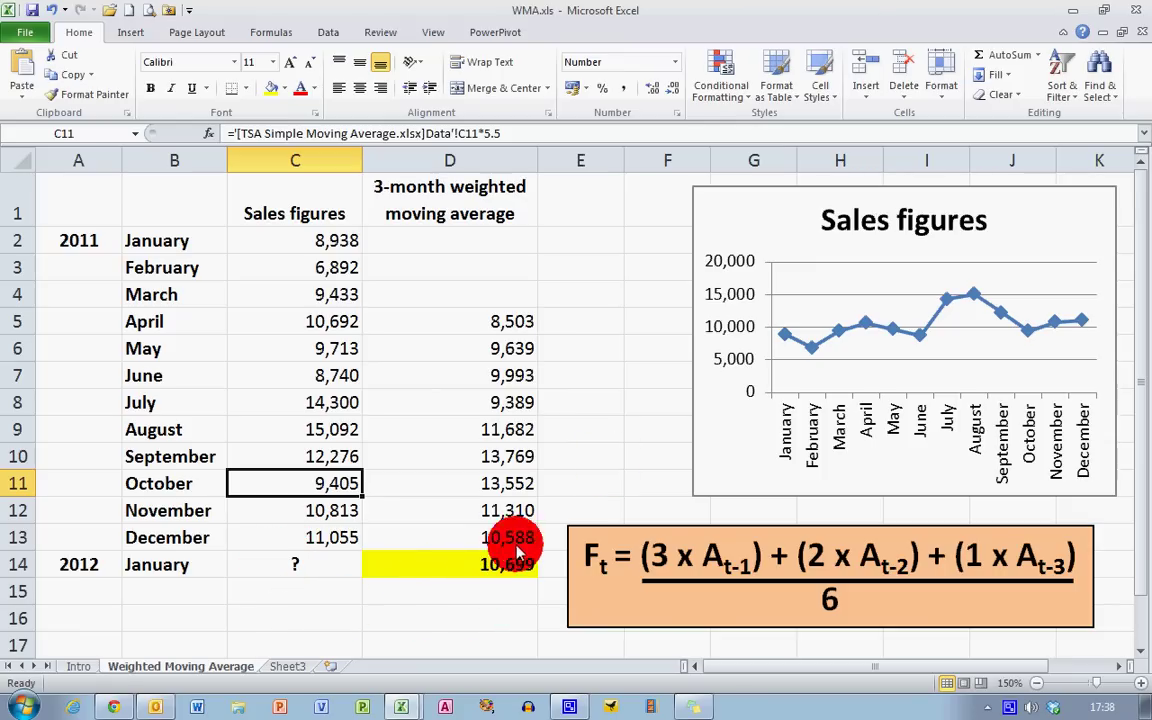
left_click(520, 616)
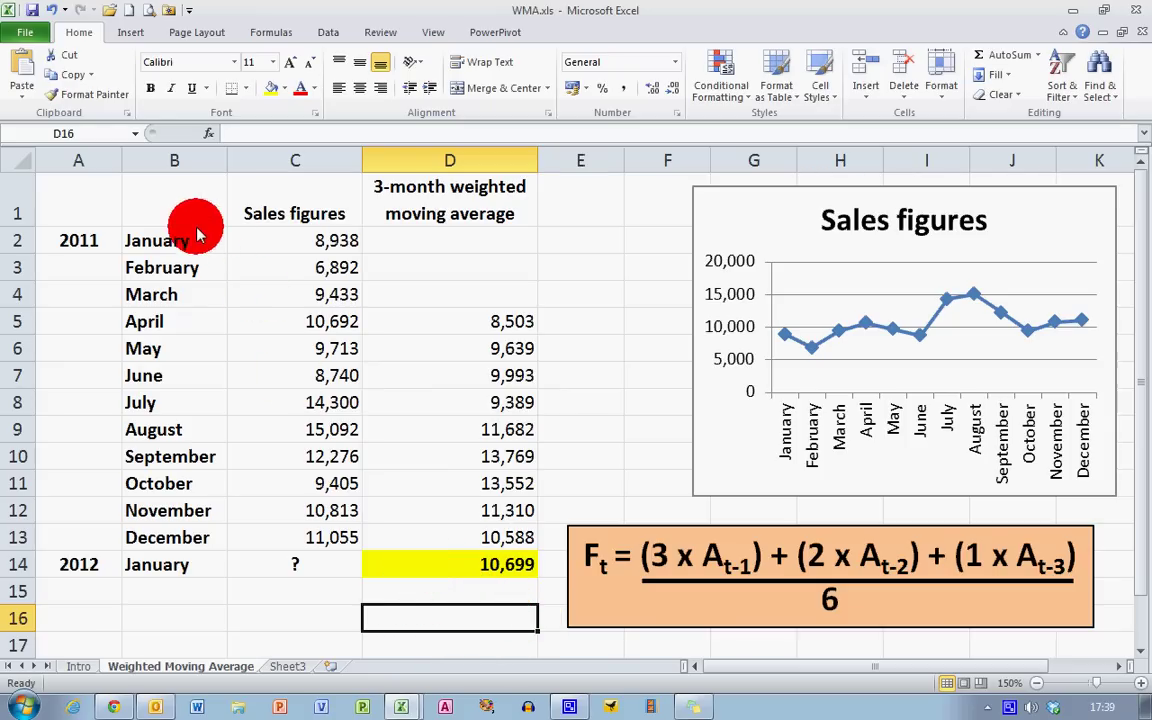
Plot months B2:B13 against averages D2:D13 as a Line with Markers chart, legend removed
left_click_drag(195, 238, 195, 528)
left_click_drag(488, 246, 497, 537)
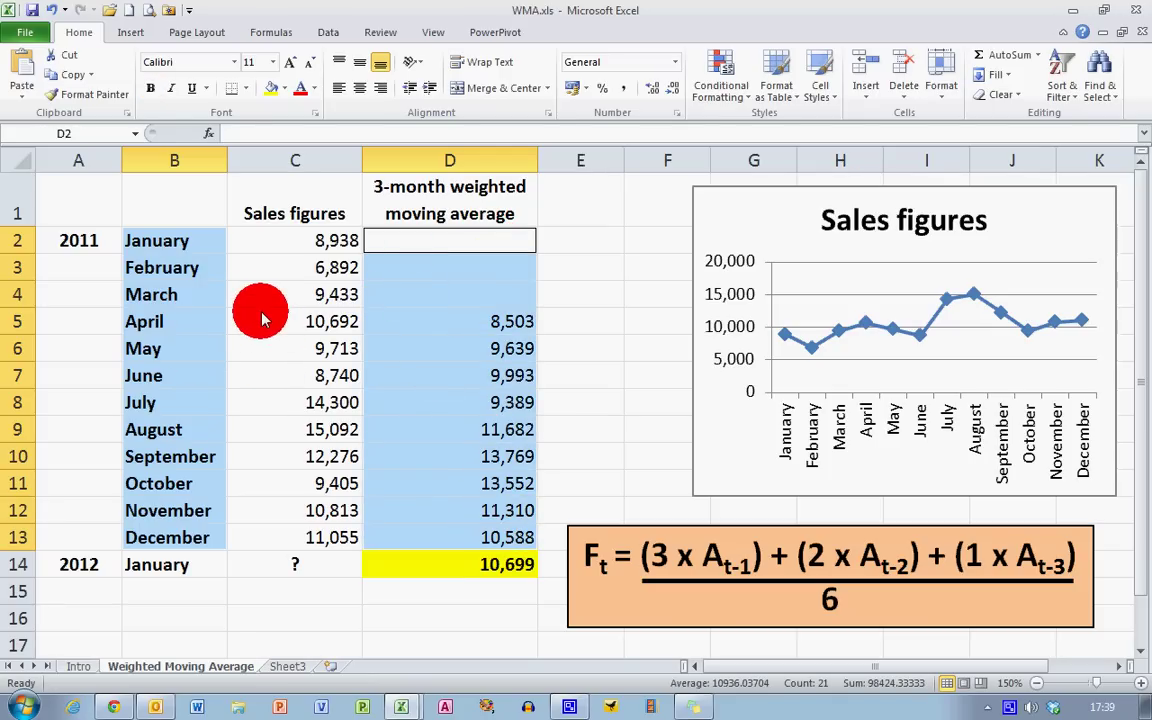
left_click(130, 36)
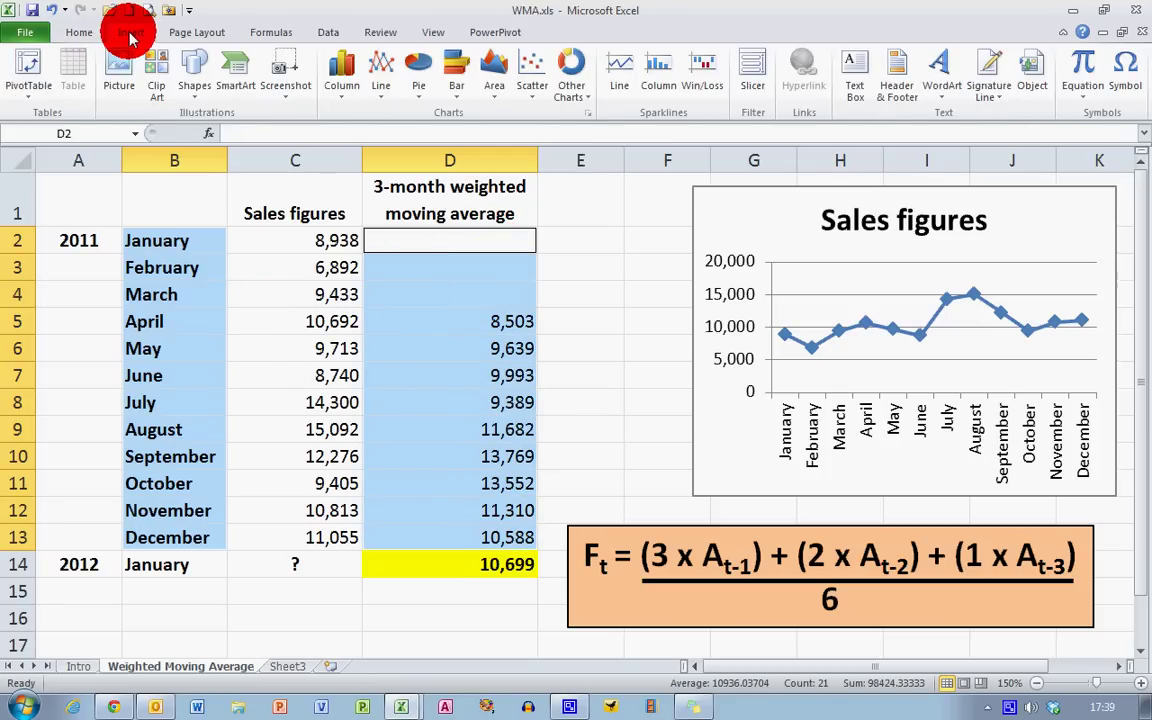
left_click(384, 66)
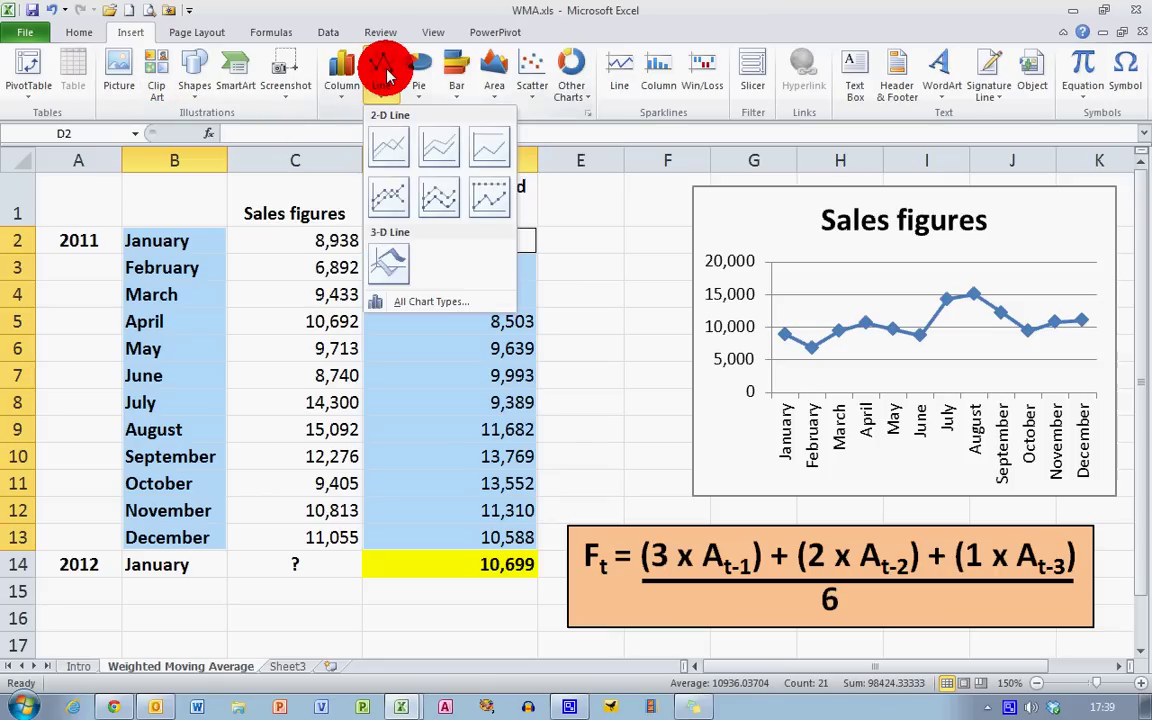
left_click(395, 197)
left_click(852, 430)
key("Delete")
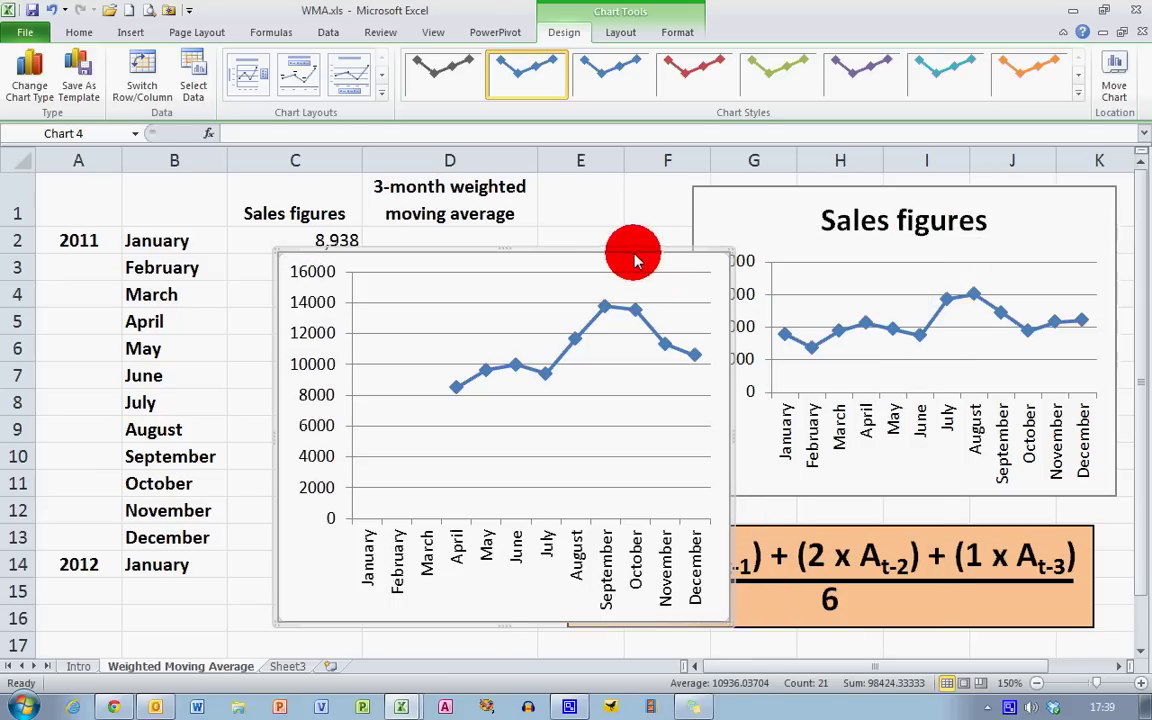
Place the new chart beside the Sales figures chart and resize it so rows 12–14 show
left_click_drag(632, 249, 560, 175)
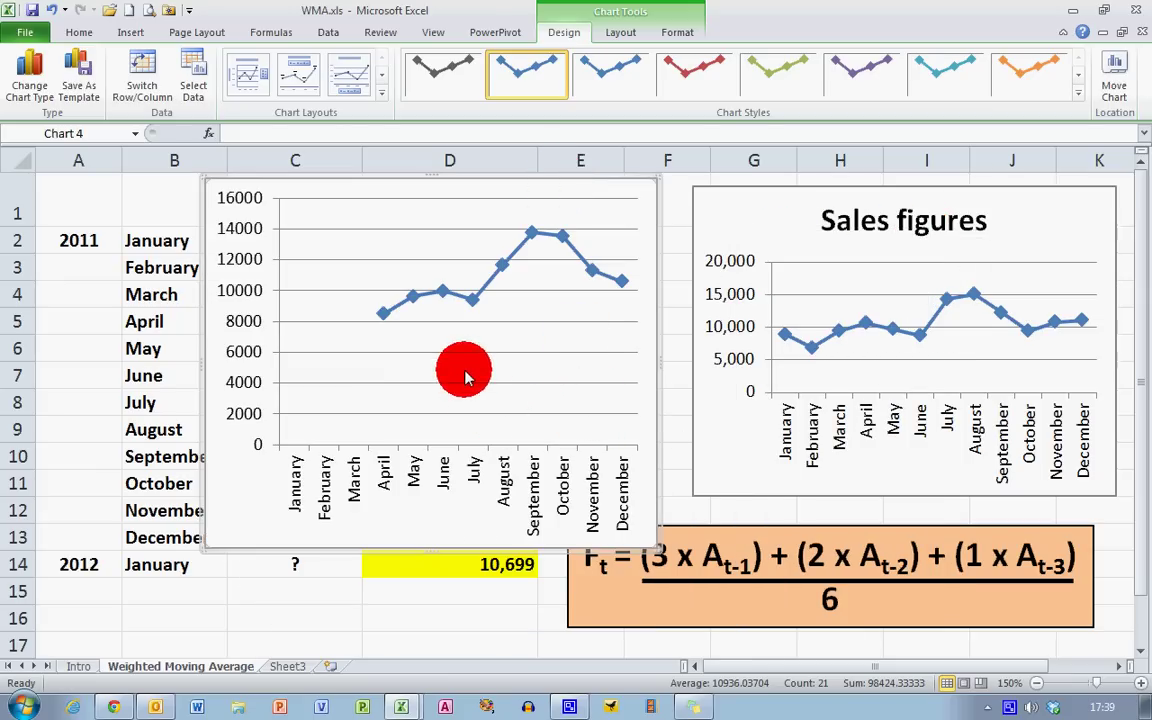
left_click(382, 316)
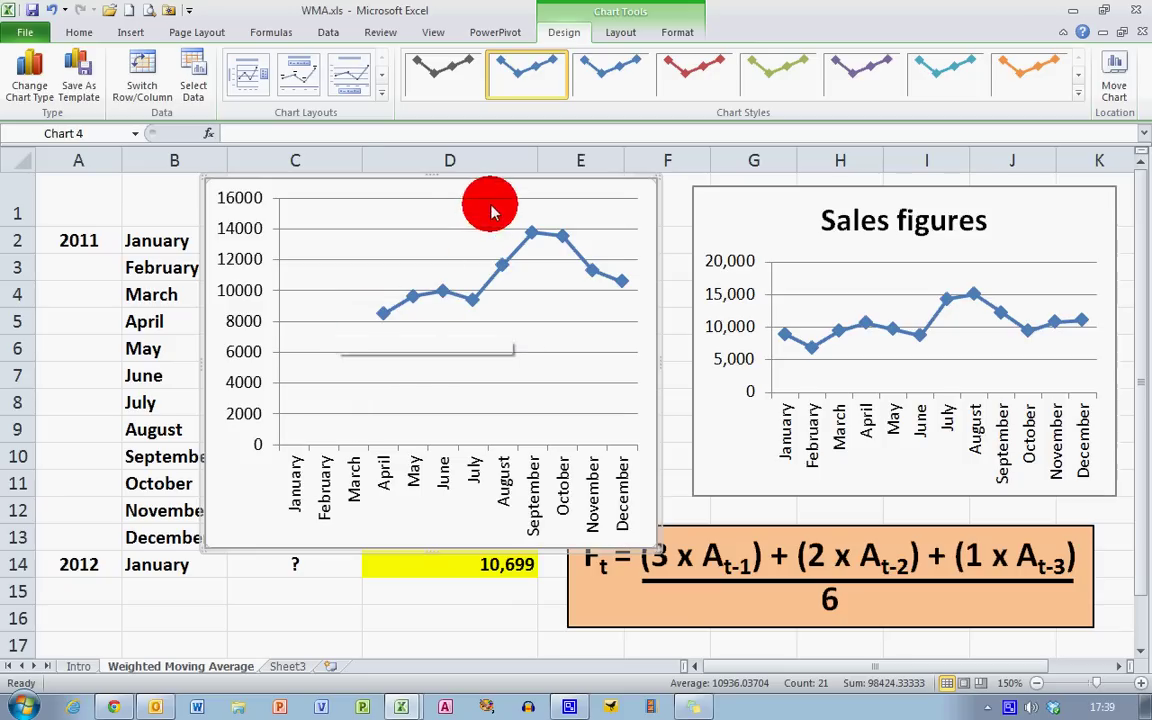
left_click_drag(432, 183, 437, 213)
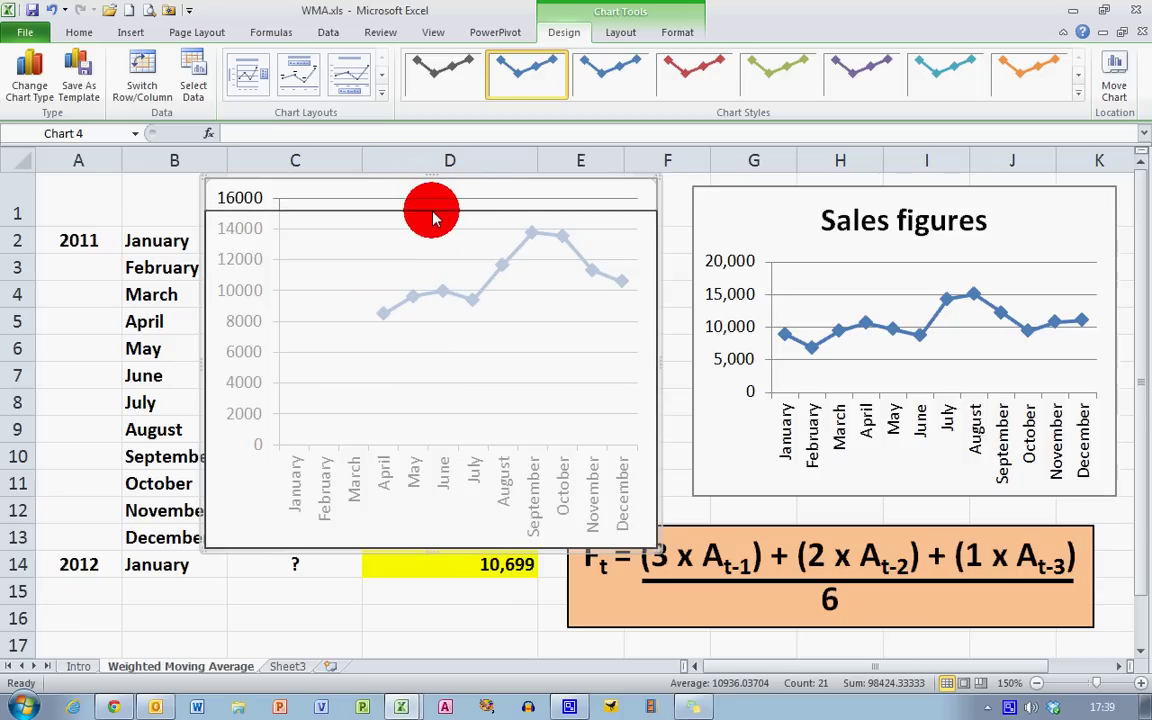
left_click_drag(569, 214, 595, 187)
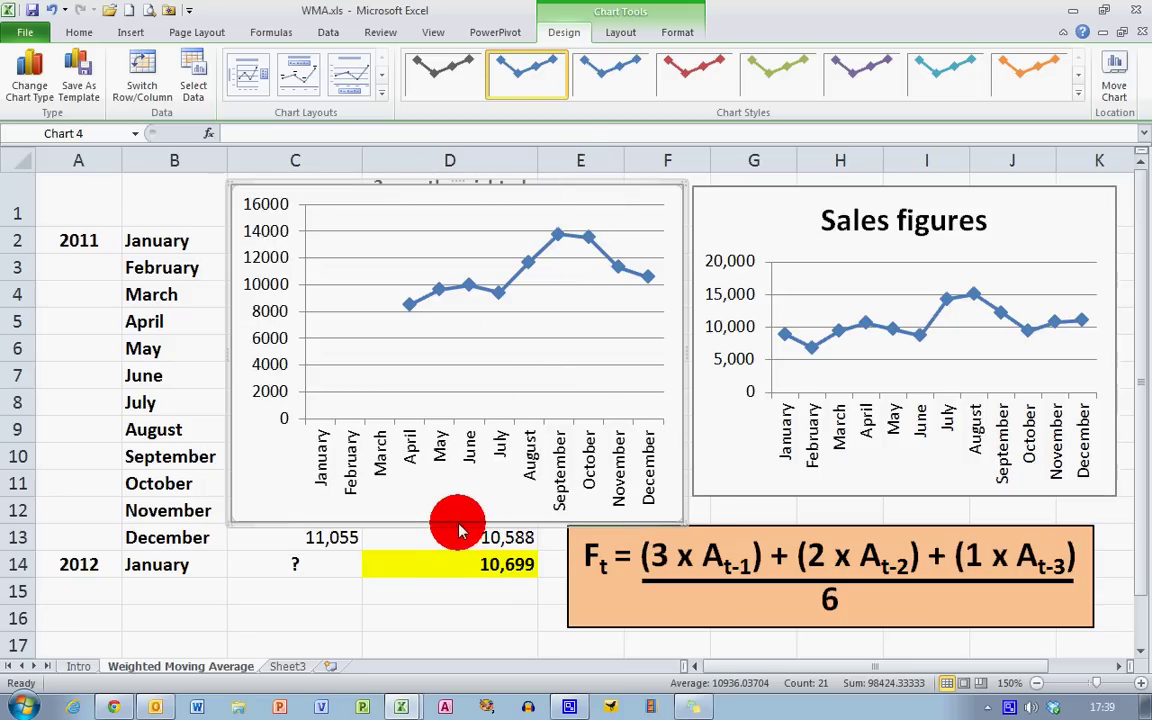
left_click_drag(457, 521, 459, 495)
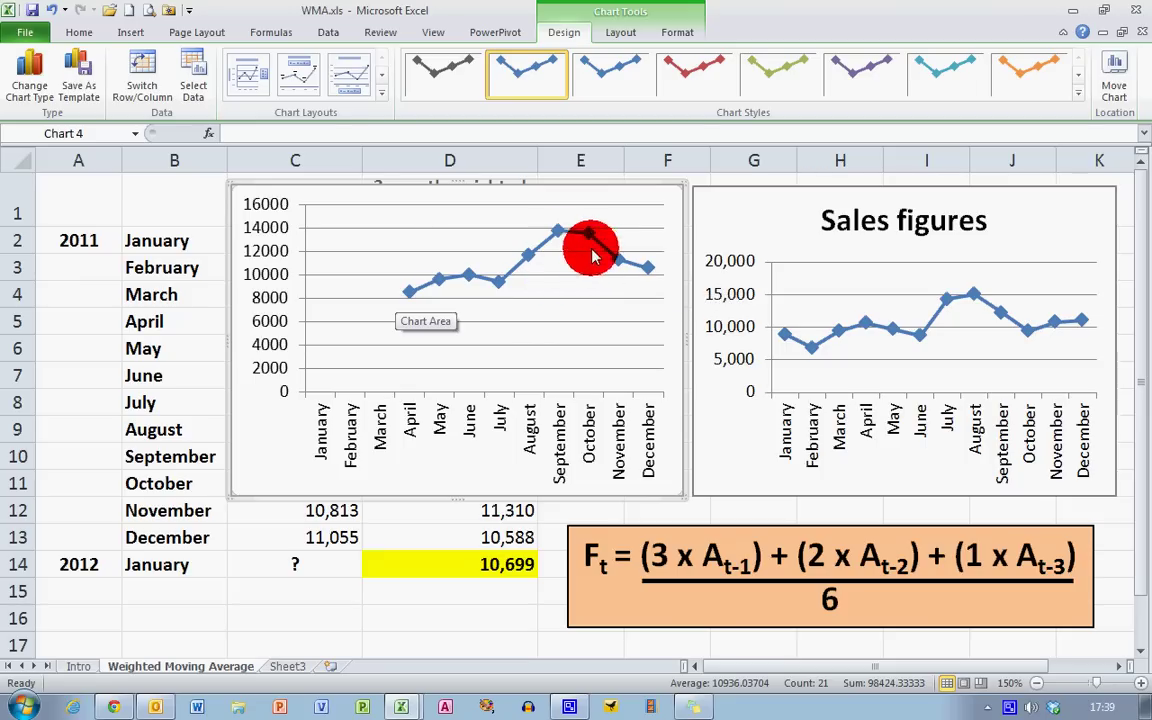
mouse_move(641, 277)
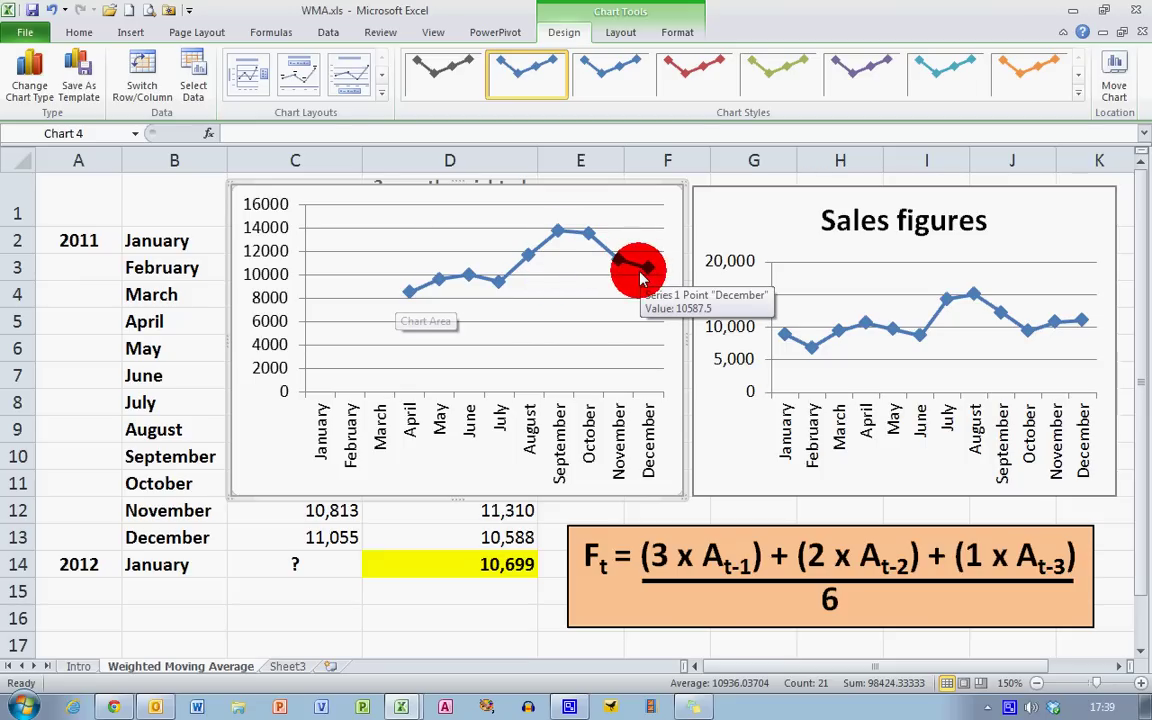